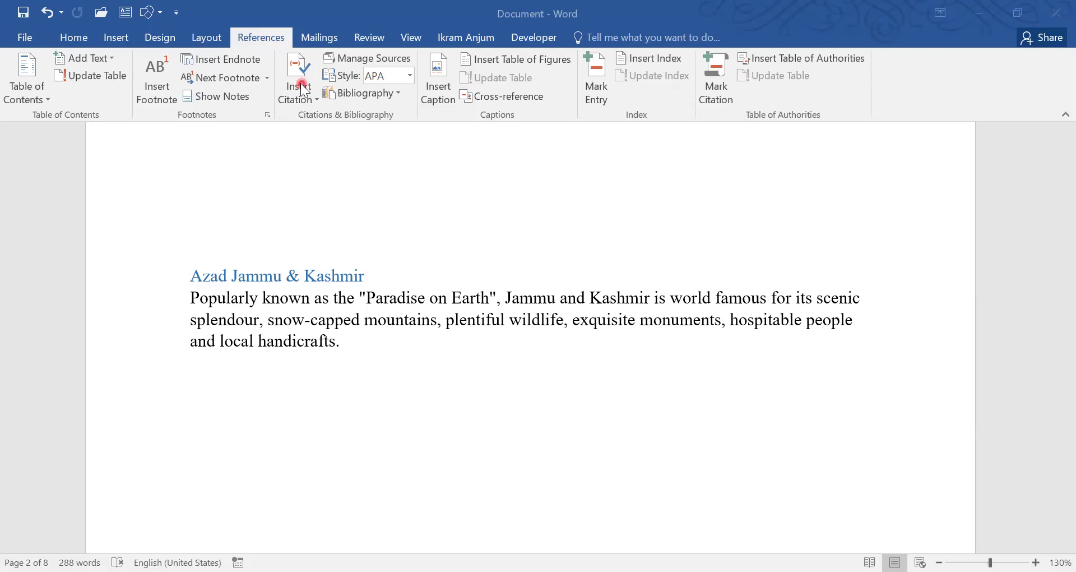
Start a new citation source from References and keep Book as the source type
left_click(252, 45)
left_click(301, 100)
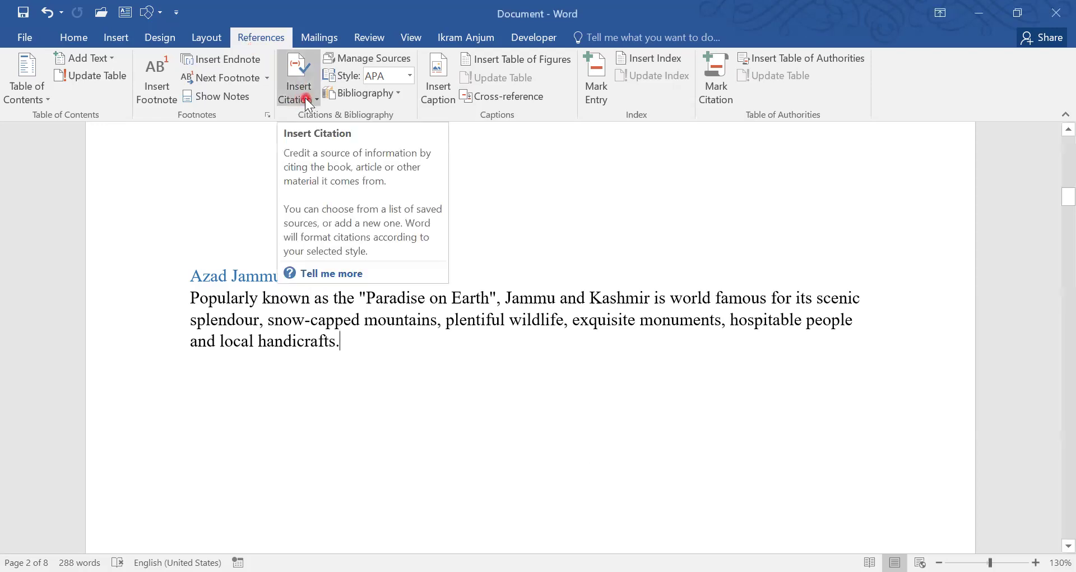
left_click(307, 99)
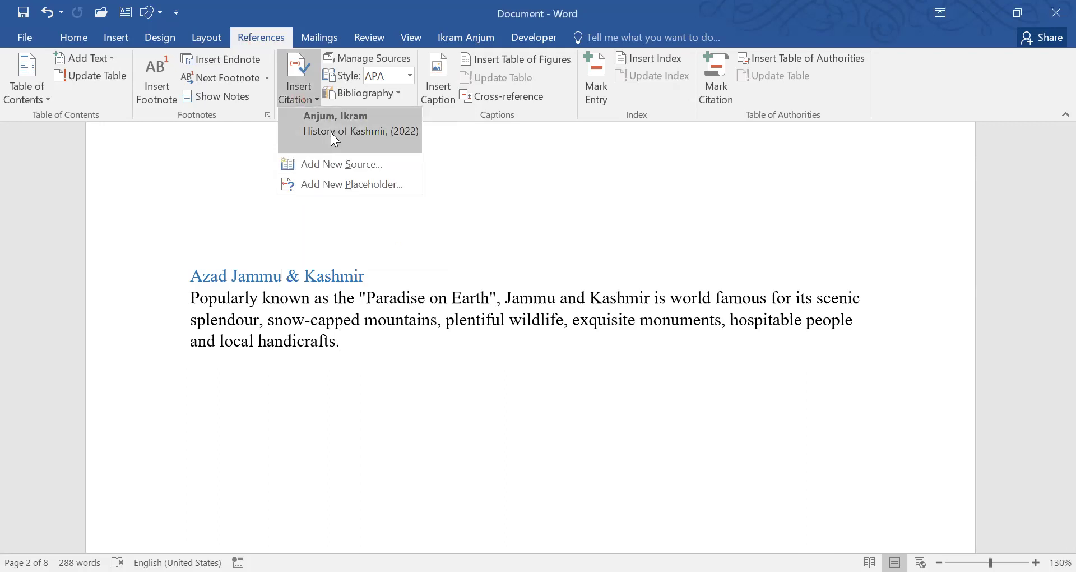
left_click(348, 163)
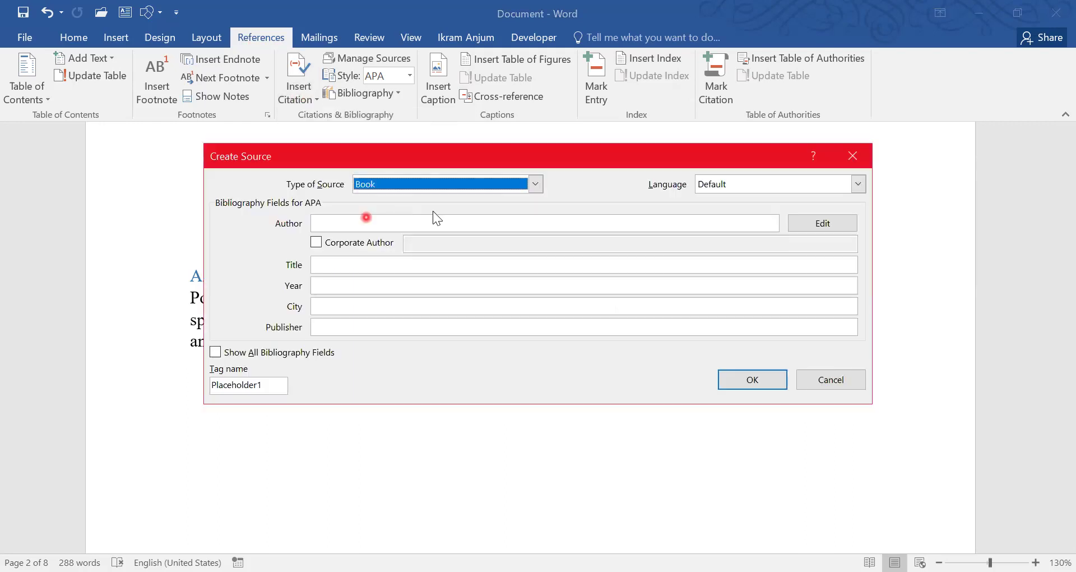
left_click(535, 185)
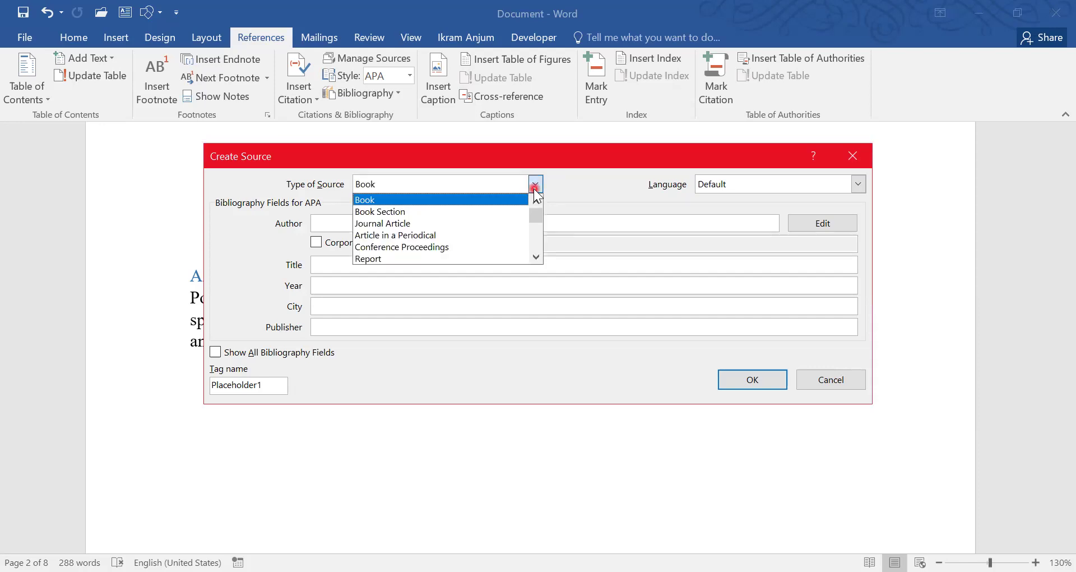
left_click(534, 187)
left_click(397, 195)
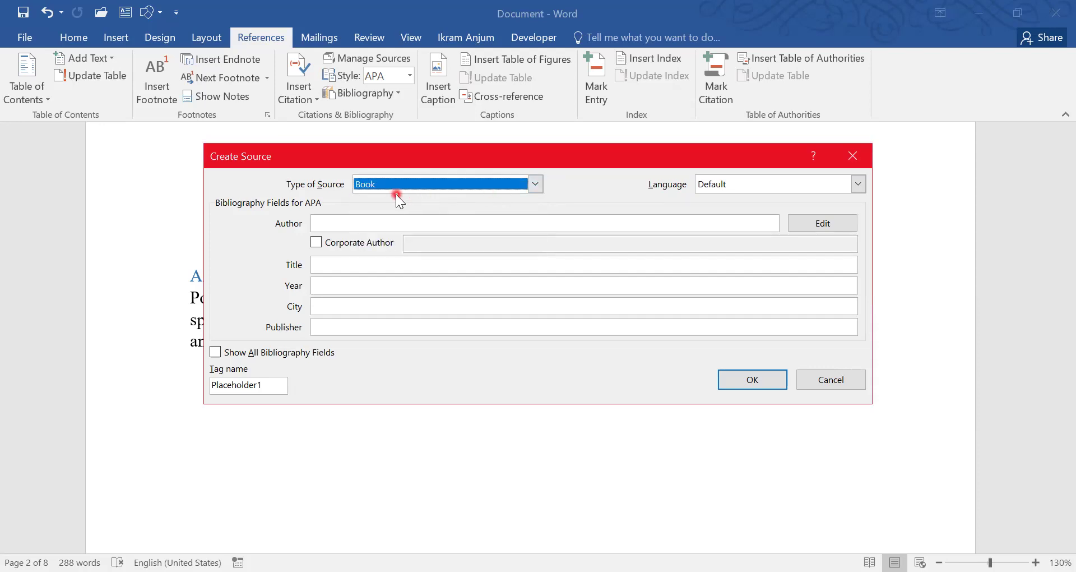
Enter the author's name, title 'My Kashmir', year 2022 and city Islamabad for the book source
left_click(338, 223)
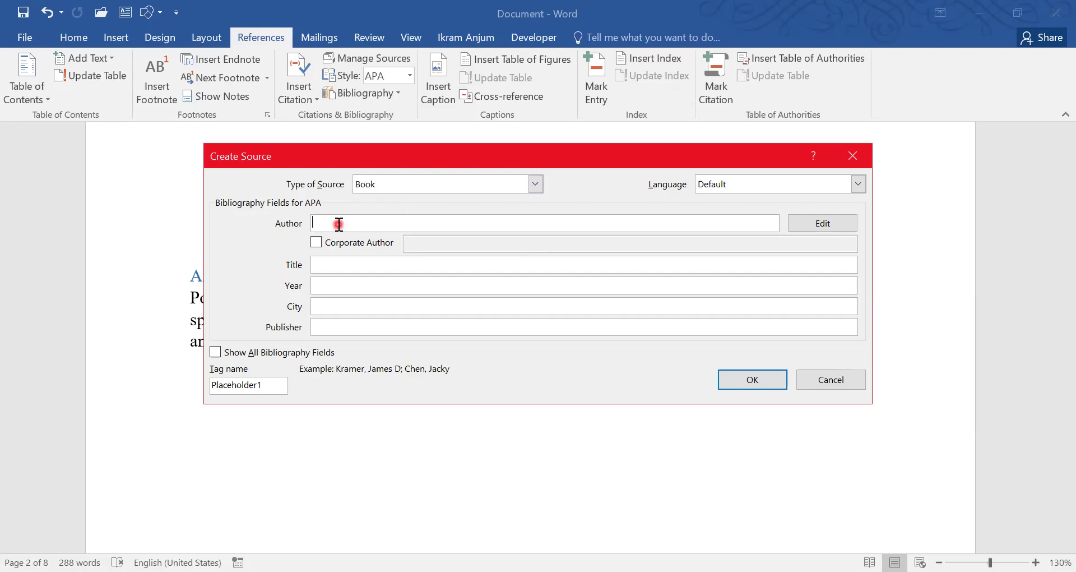
type("I")
type("kram Anjum")
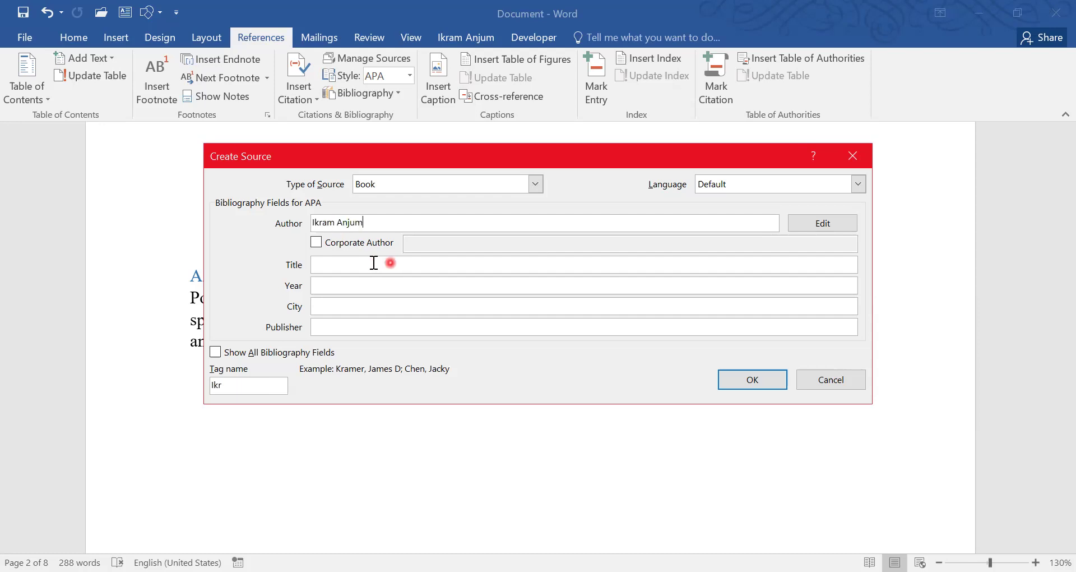
left_click(373, 263)
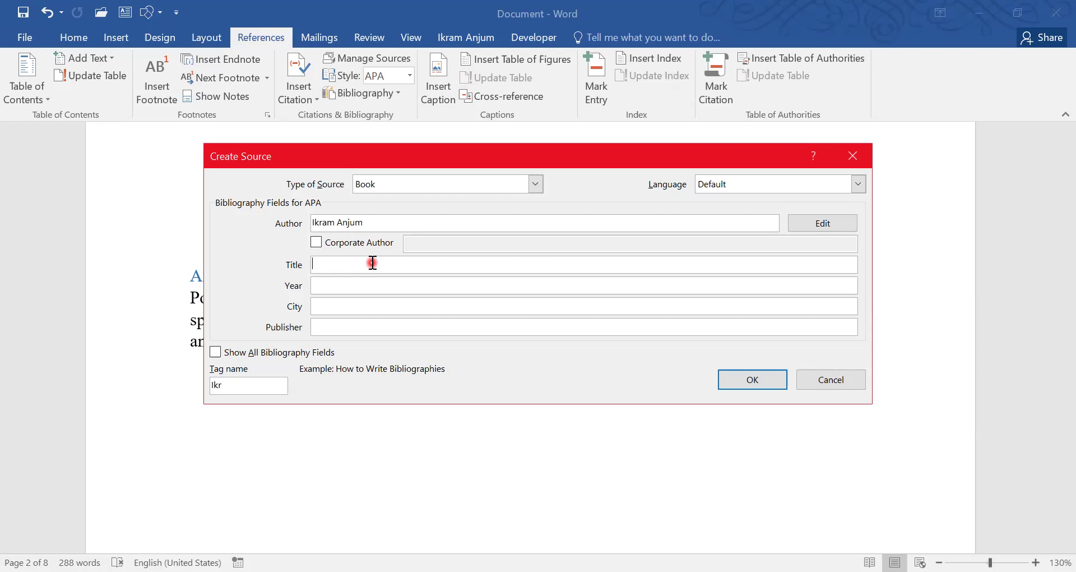
type("M")
type("y Kashmir")
left_click(347, 287)
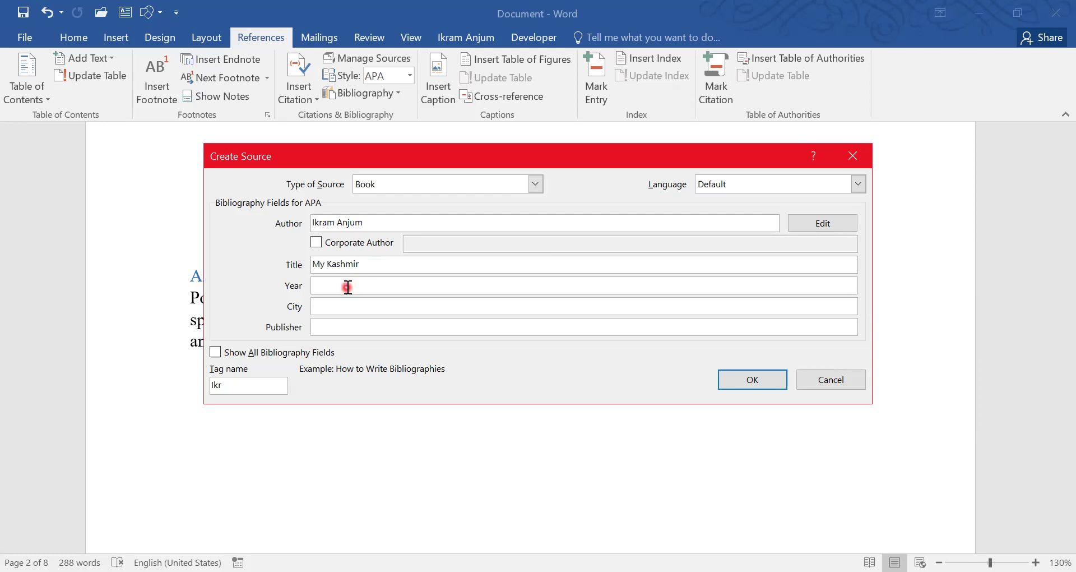
type("2022")
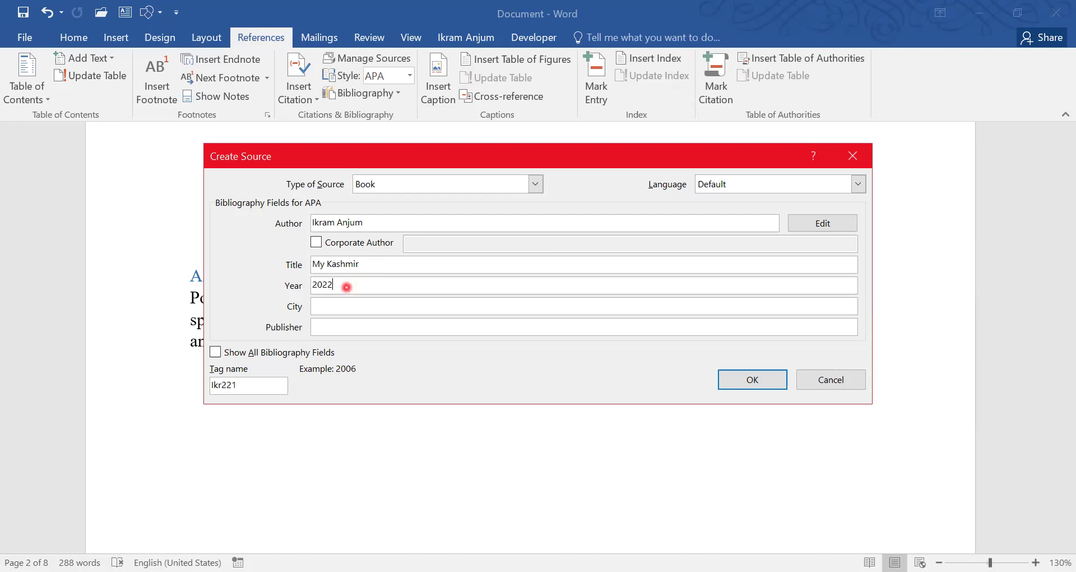
left_click(384, 305)
type("Islamabad")
left_click(333, 330)
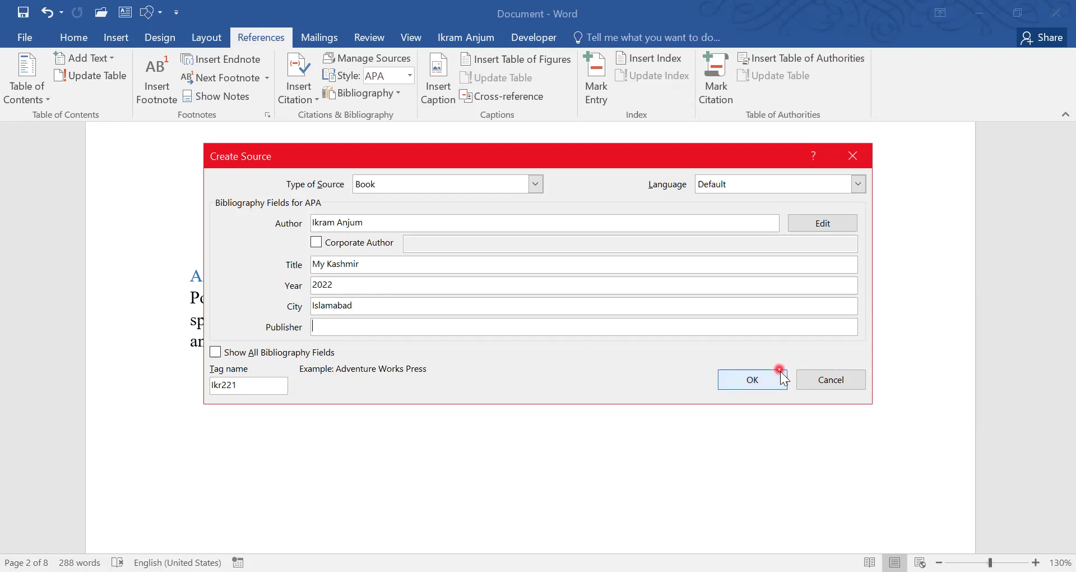
Clear the duplicate-tag error by changing the tag to Ikr222, then insert the My Kashmir 2022 citation
left_click(766, 381)
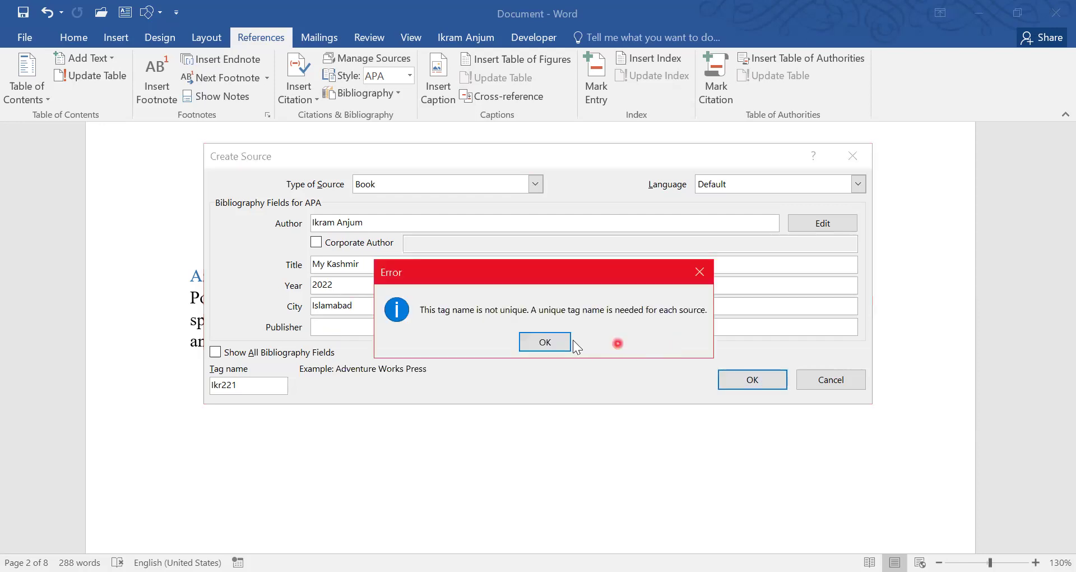
left_click(547, 343)
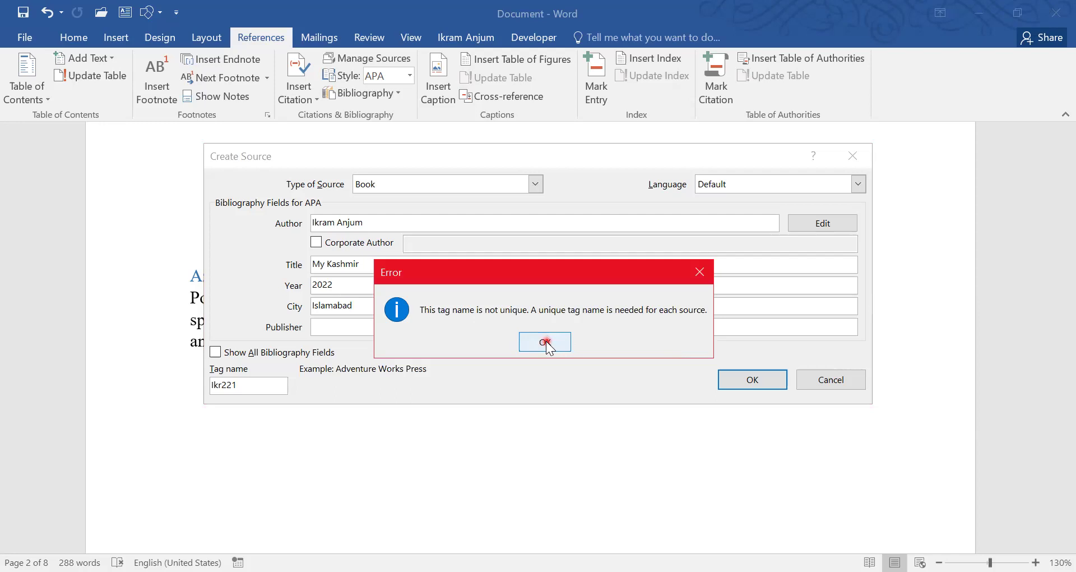
left_click(247, 385)
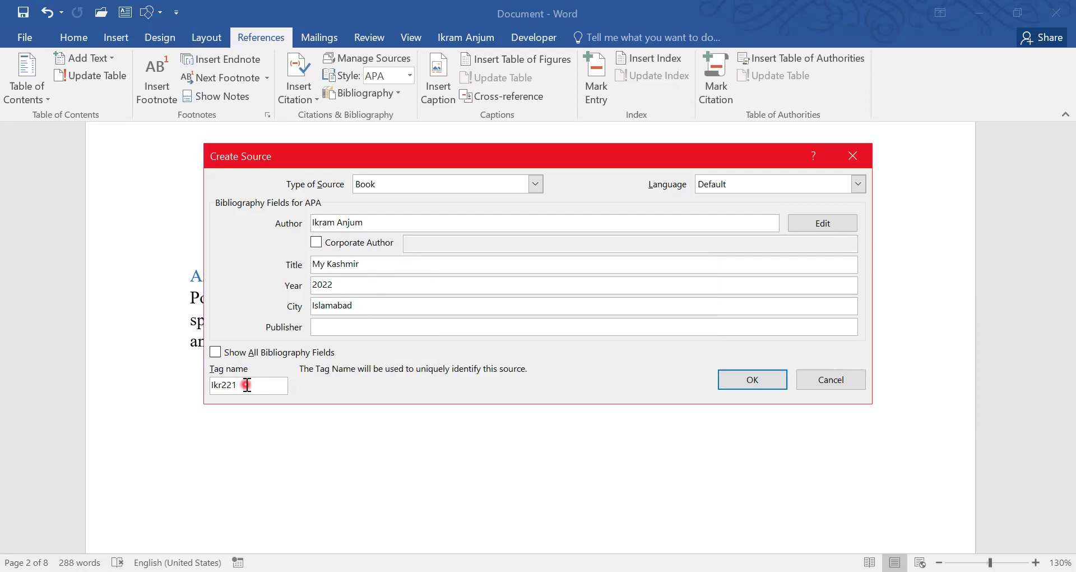
key("BackSpace")
key("BackSpace")
key("BackSpace")
key("BackSpace")
key("BackSpace")
key("ctrl+z")
left_click(246, 386)
key("BackSpace")
type("2")
left_click(762, 381)
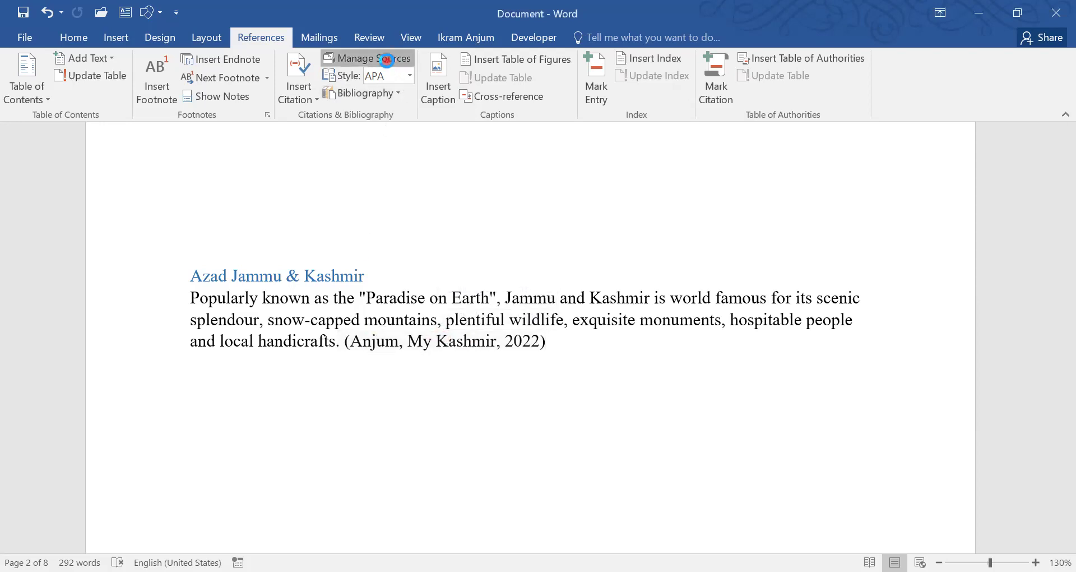
left_click(389, 61)
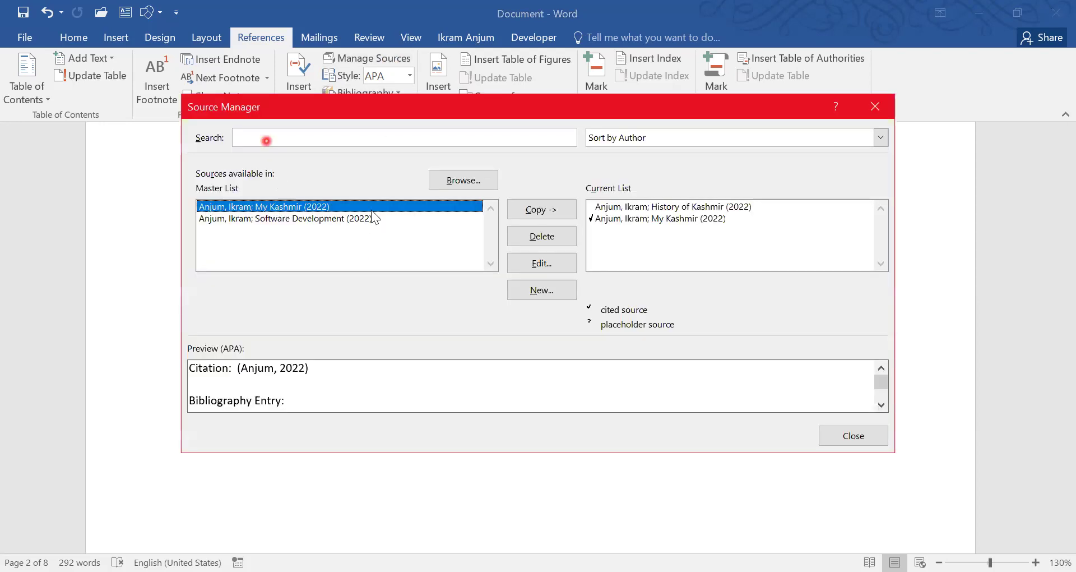
left_click(272, 220)
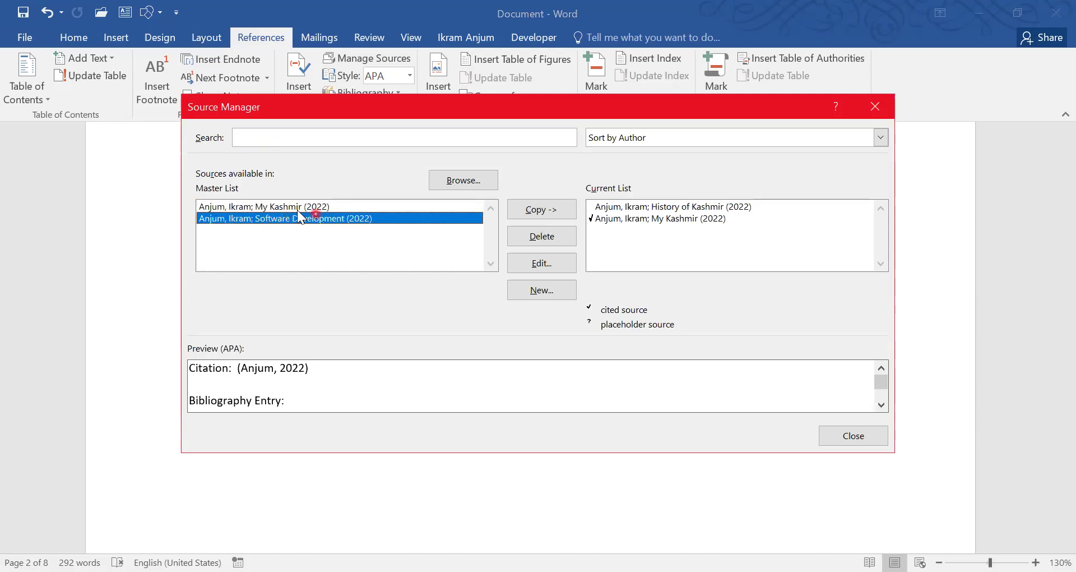
left_click(288, 207)
left_click(551, 257)
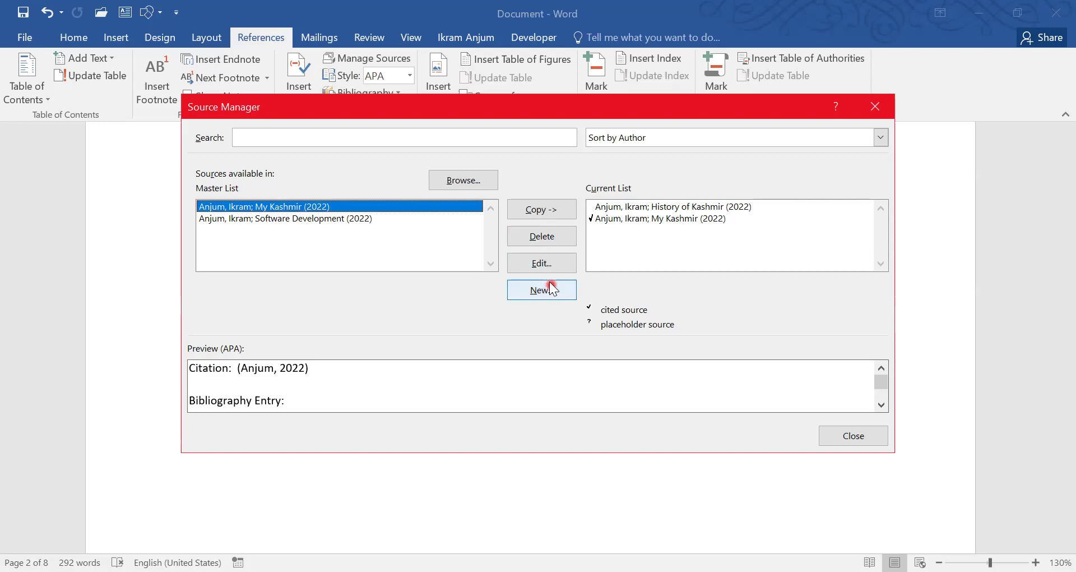
left_click(841, 442)
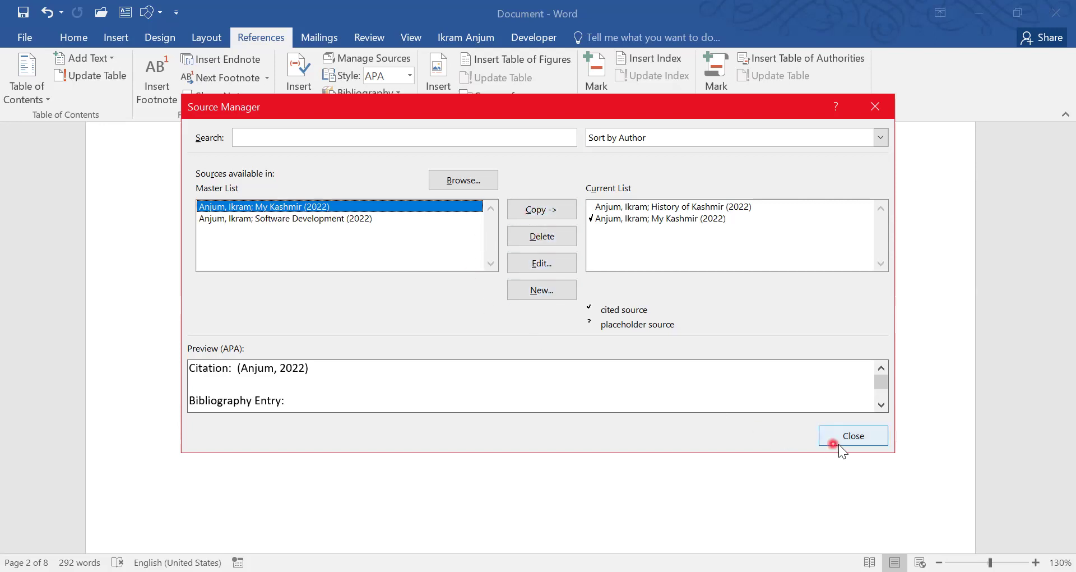
left_click(839, 444)
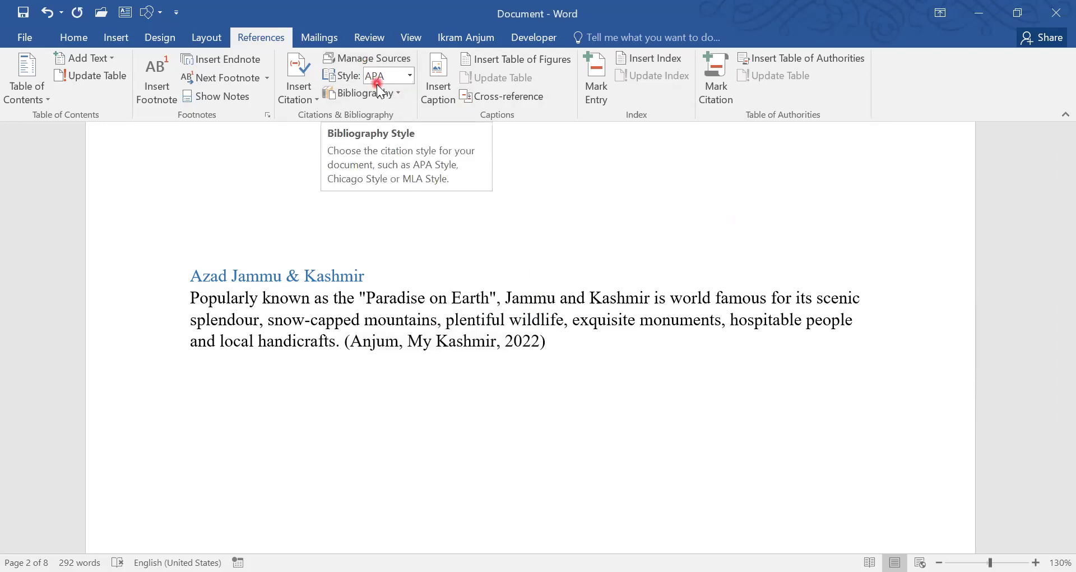
left_click(414, 76)
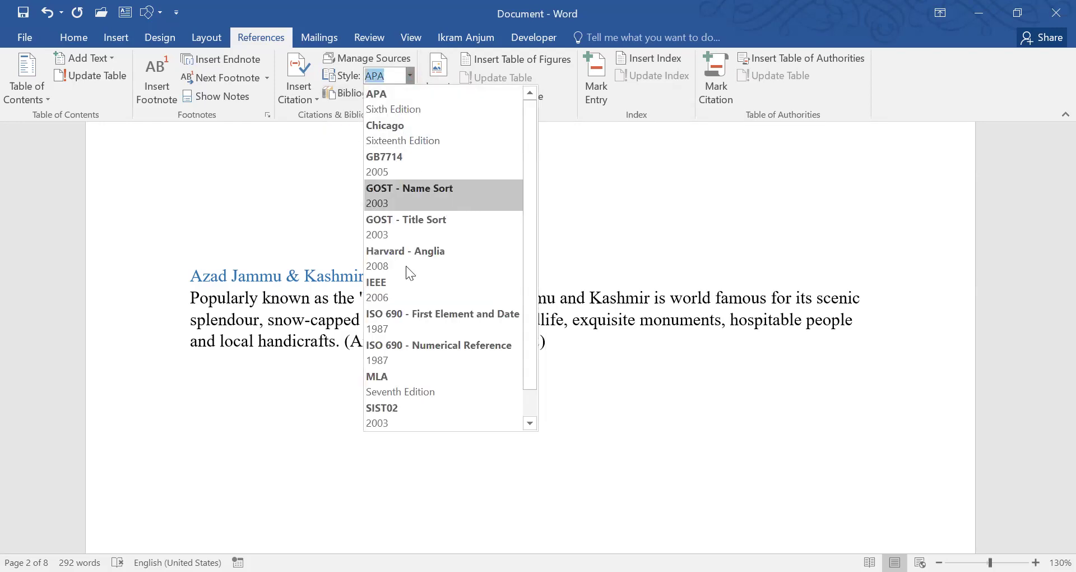
left_click(606, 359)
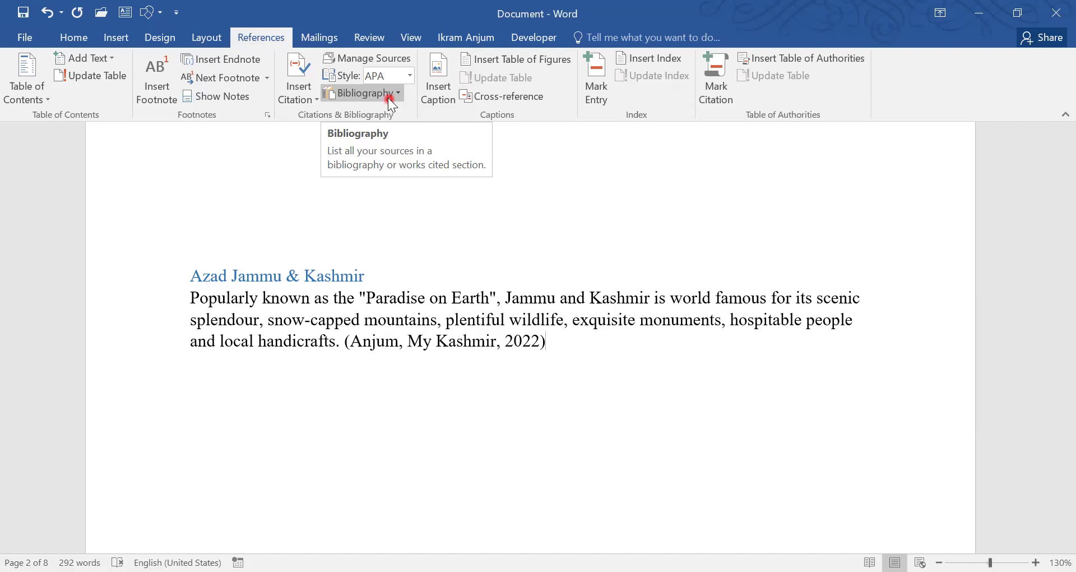
Insert the built-in Bibliography layout below the paragraph, listing History of Kashmir and My Kashmir
left_click(389, 98)
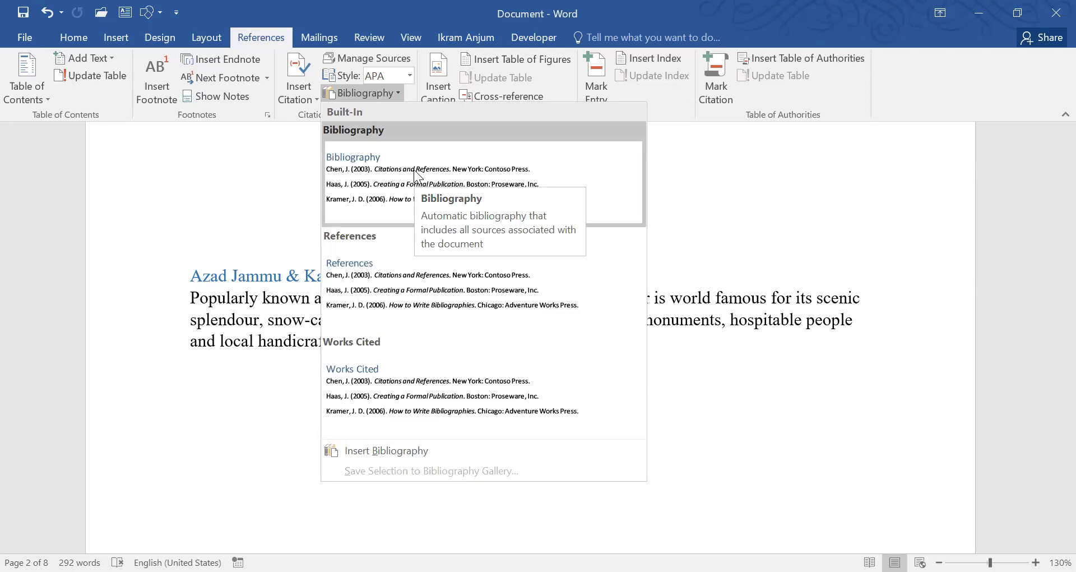
left_click(415, 171)
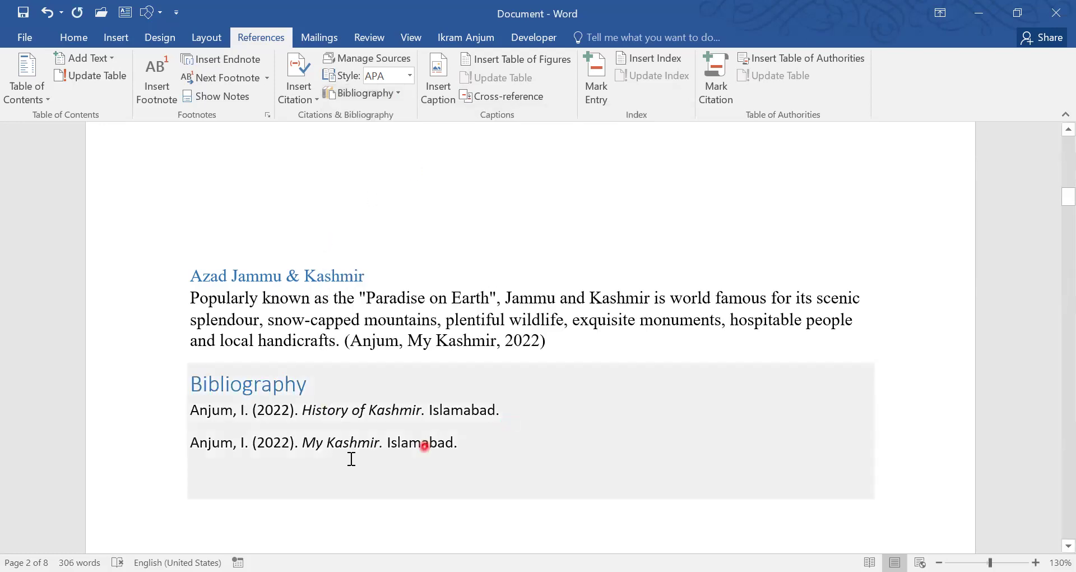
mouse_move(306, 434)
Change the citation style to GOST - Title Sort and check the reformatted citation and bibliography
left_click(415, 81)
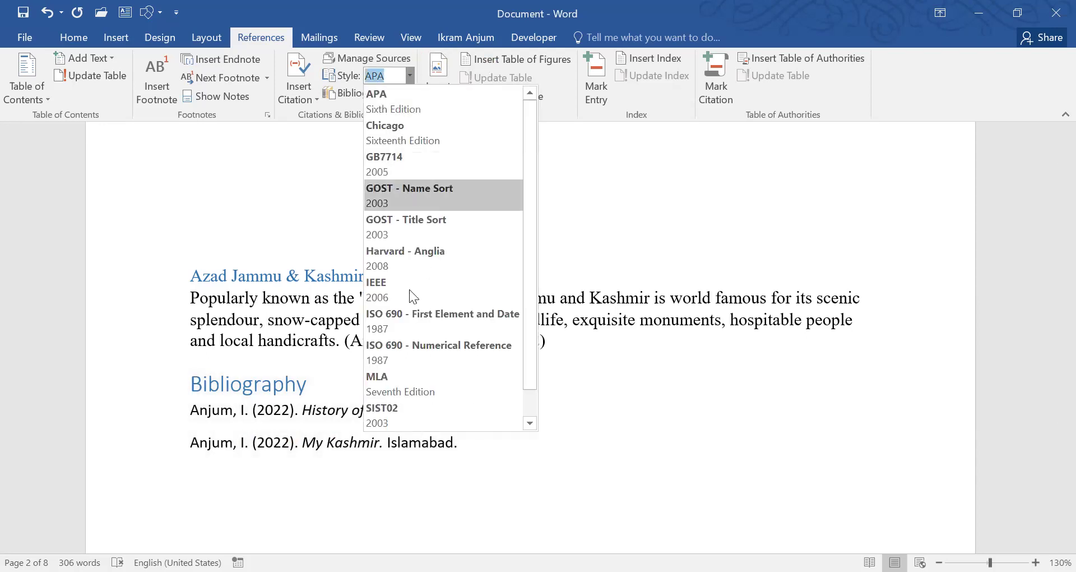
left_click(400, 234)
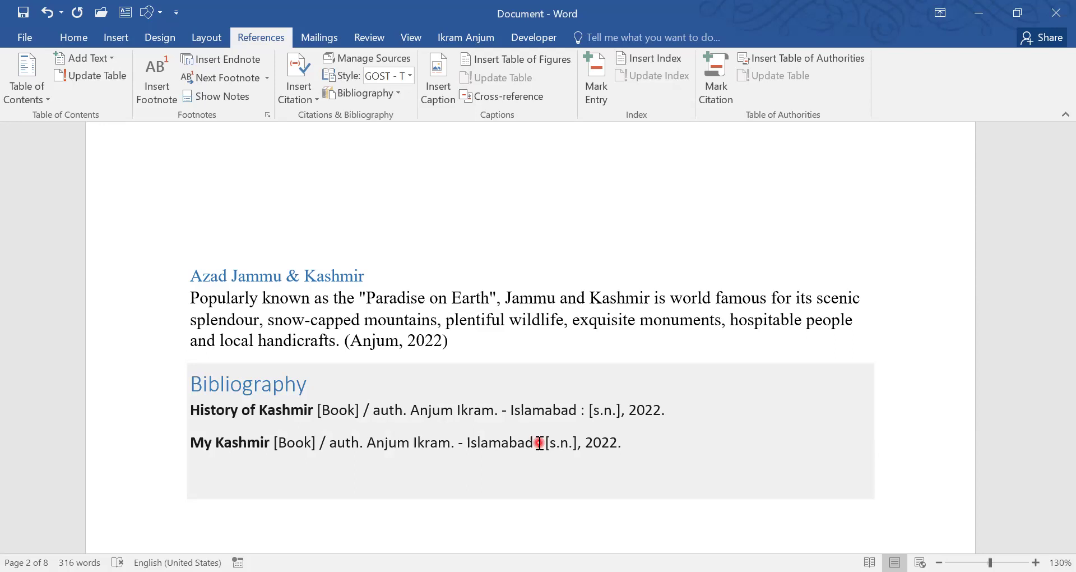
left_click(662, 533)
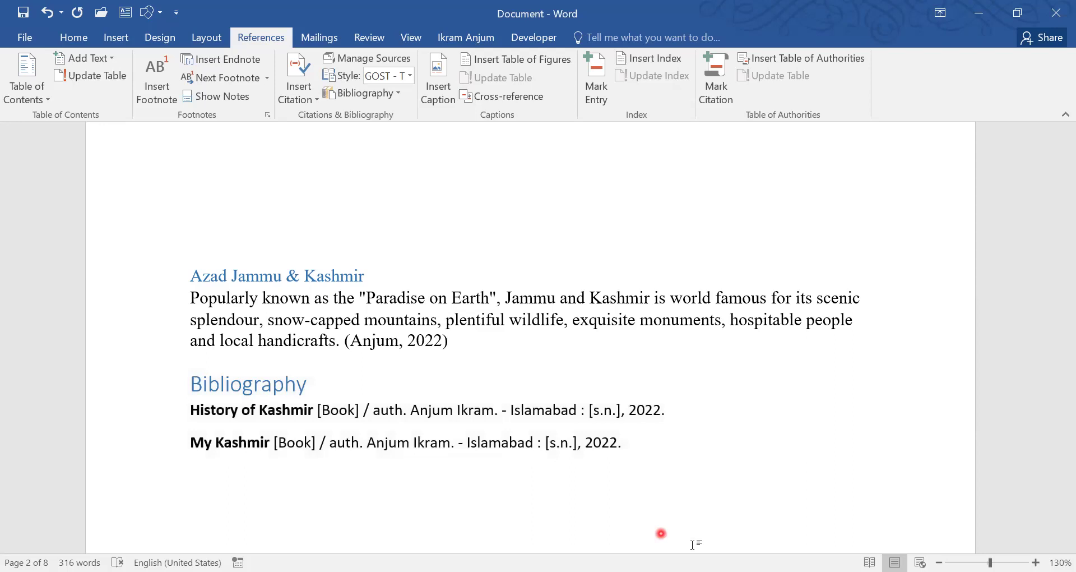